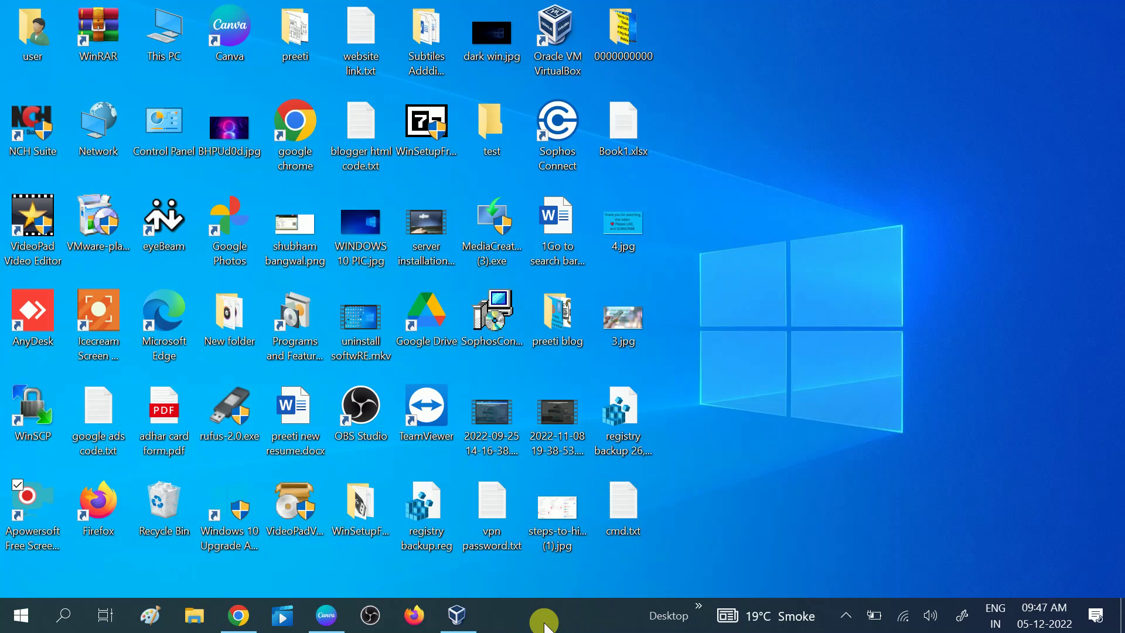
Step: Launch Task Manager from the taskbar's context menu
right_click(545, 621)
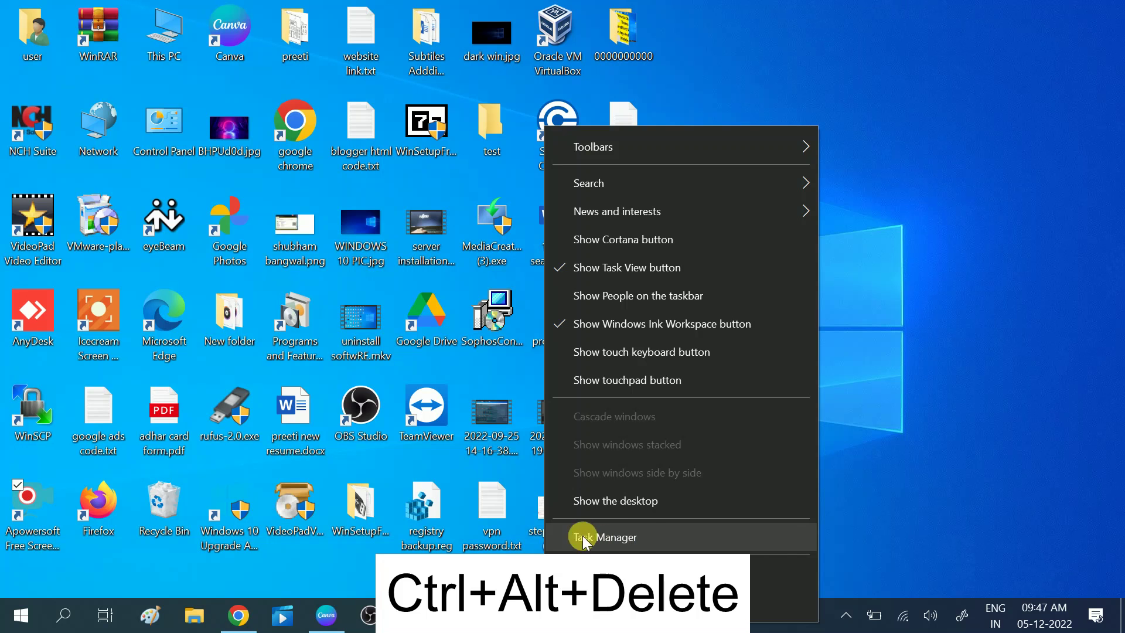
click(629, 538)
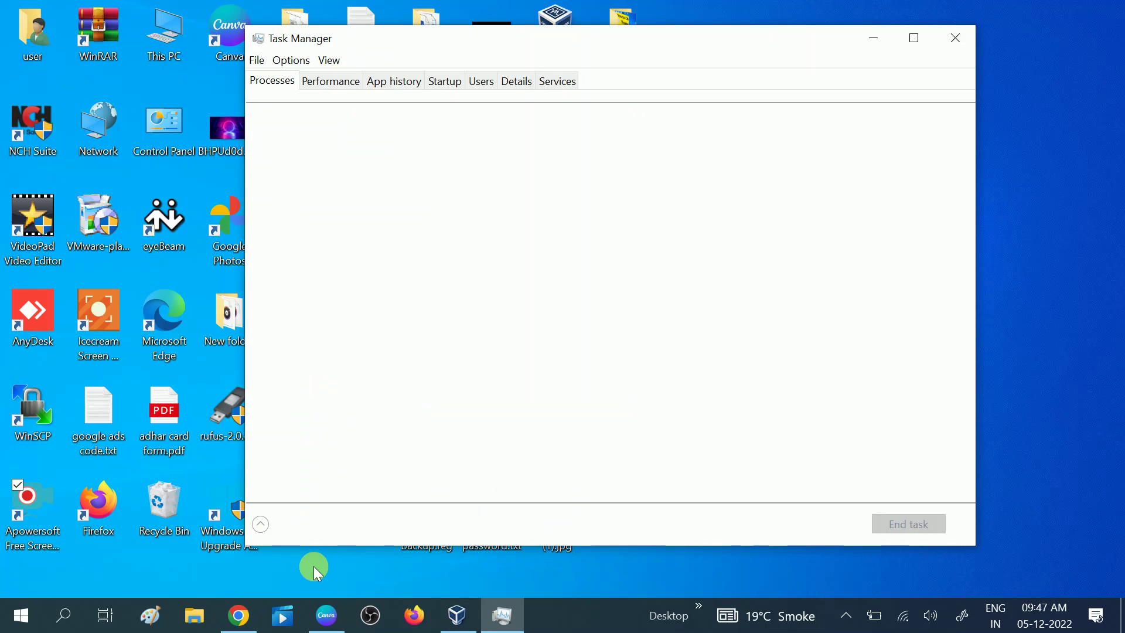
Step: Switch Task Manager to its detailed process list and maximize the window
click(263, 528)
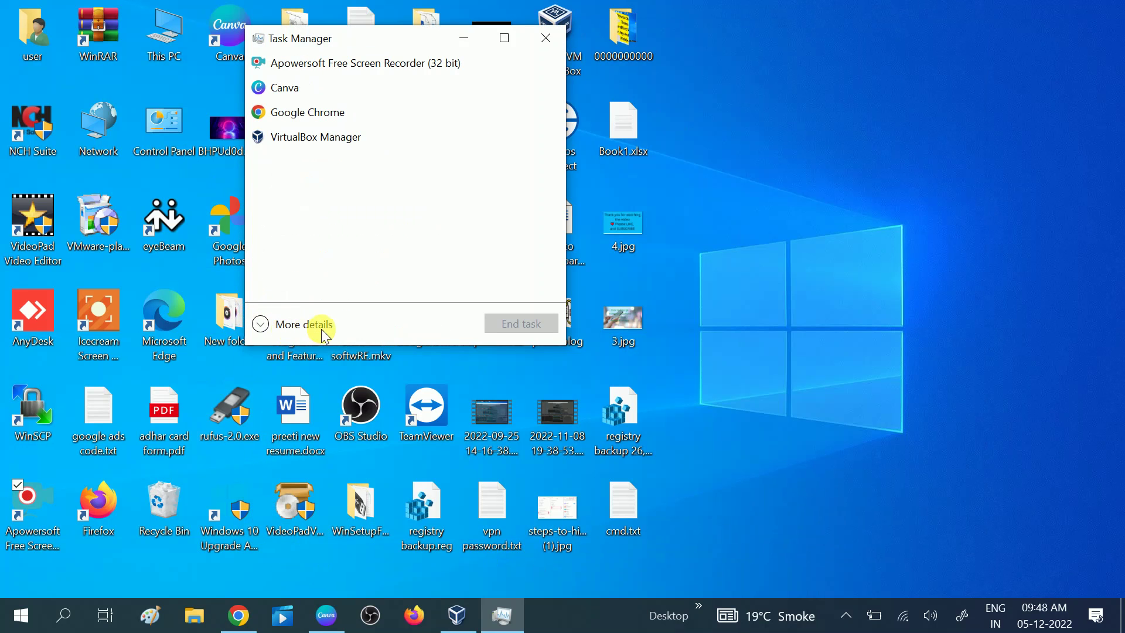
click(261, 325)
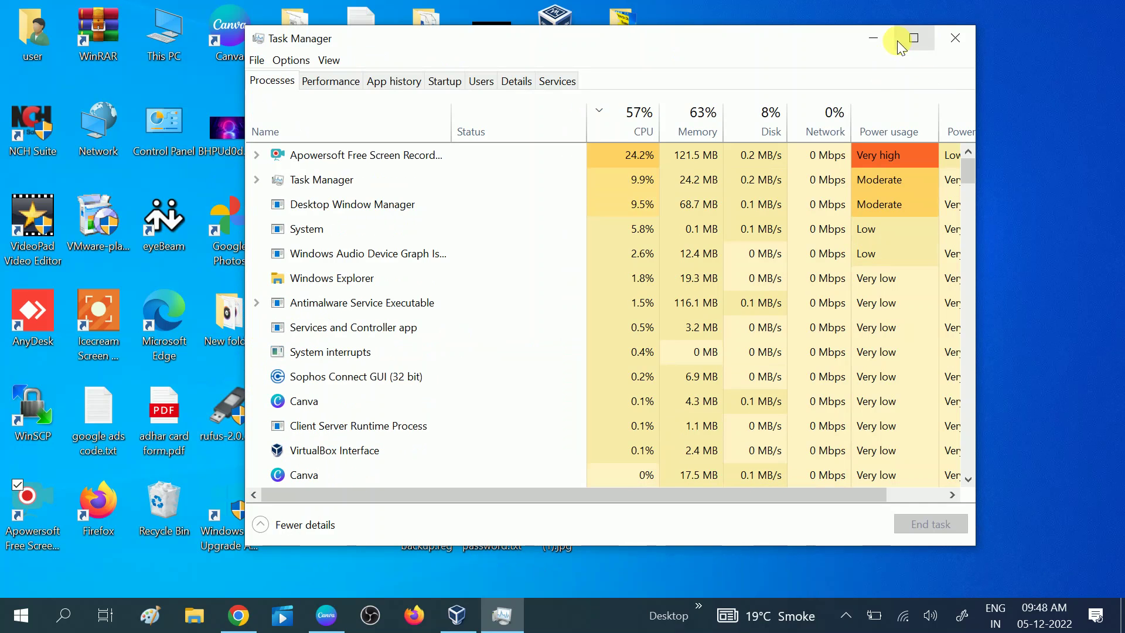
click(914, 39)
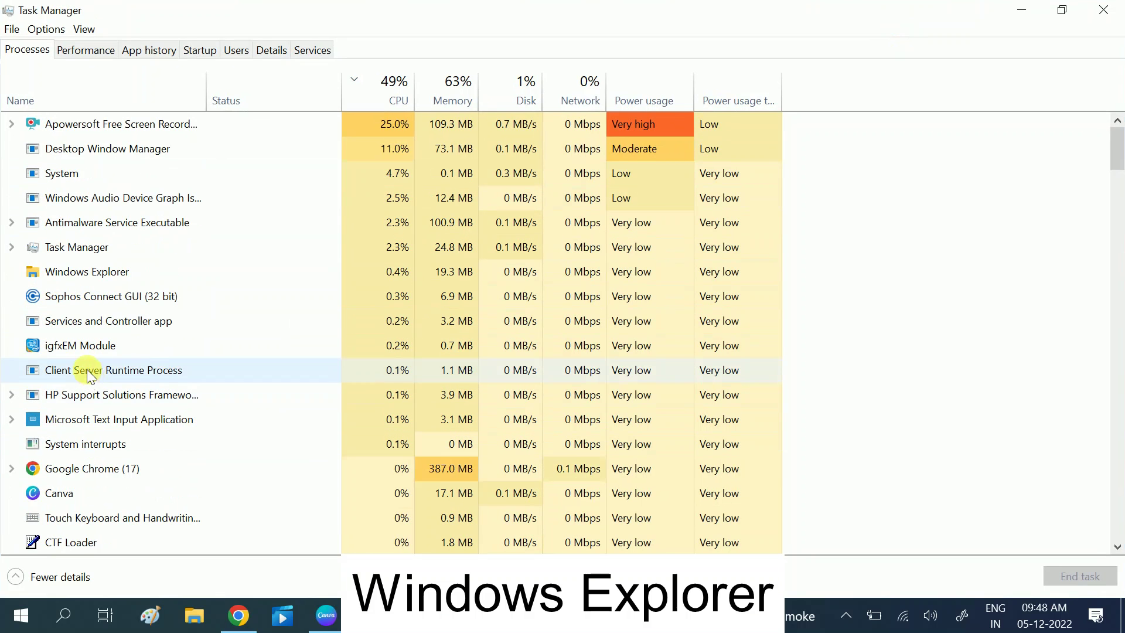
Step: Select the Windows Explorer process, then start File > Run new task
click(107, 297)
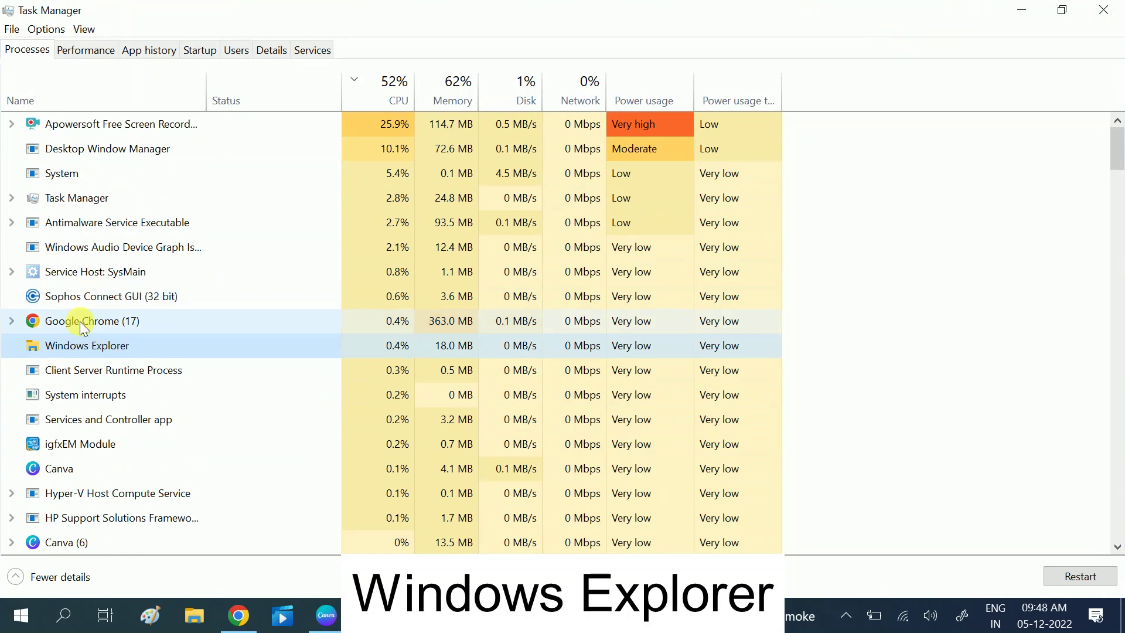
right_click(80, 346)
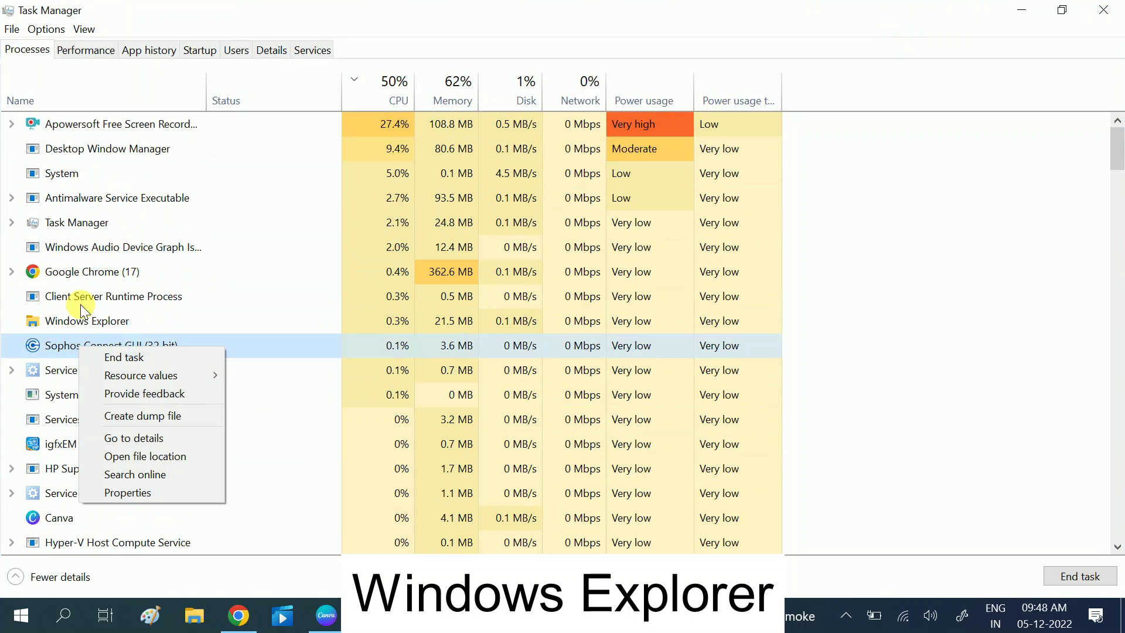
click(83, 279)
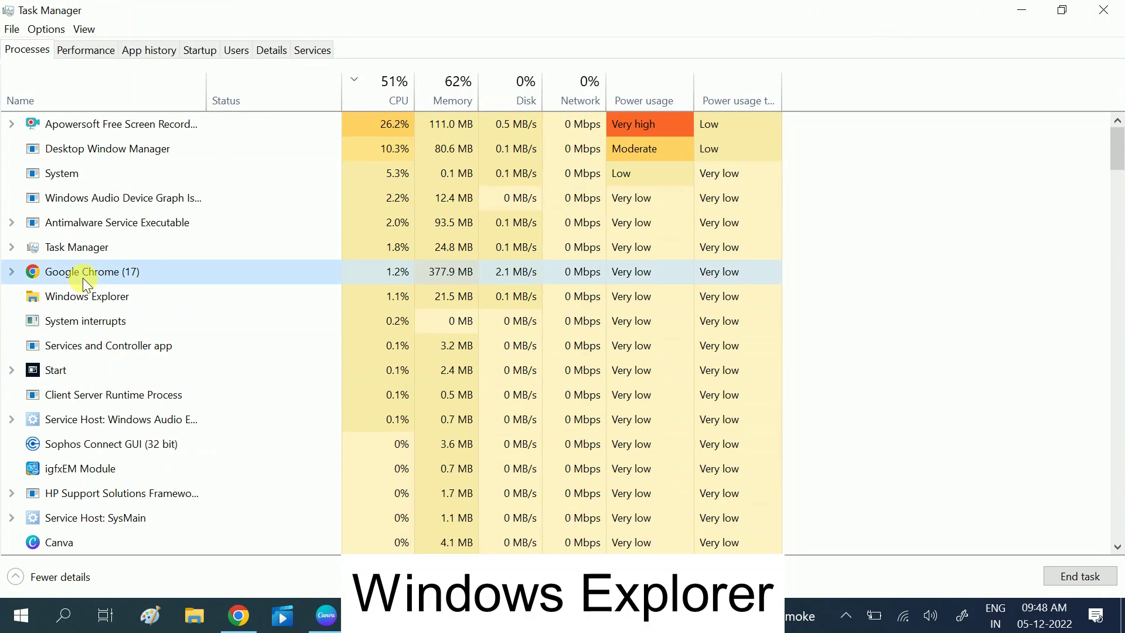
right_click(83, 298)
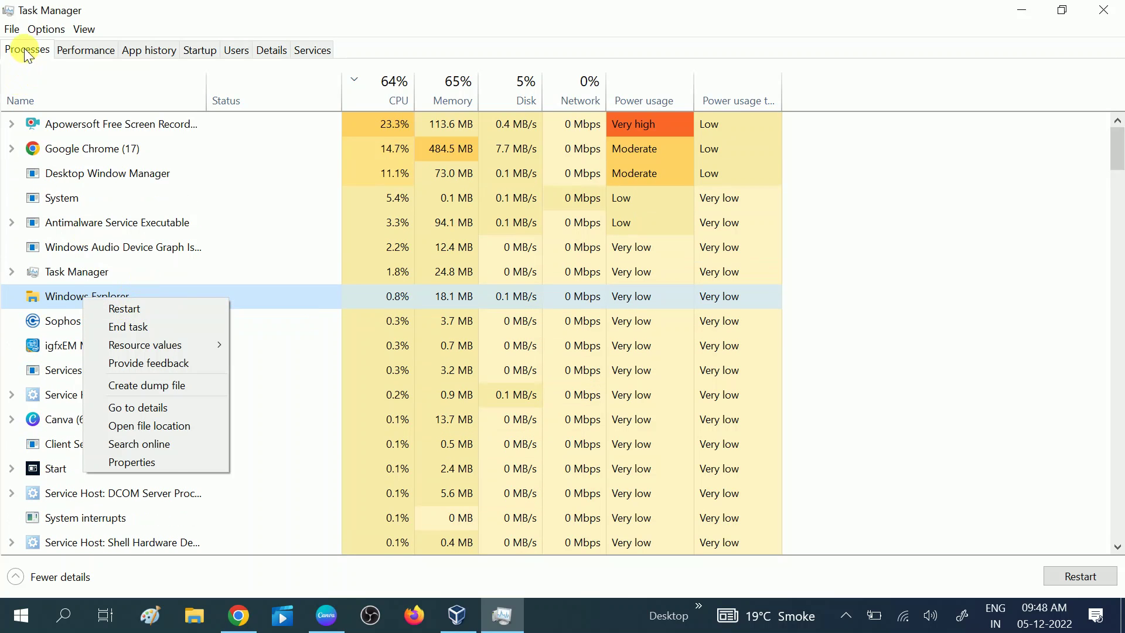
click(12, 29)
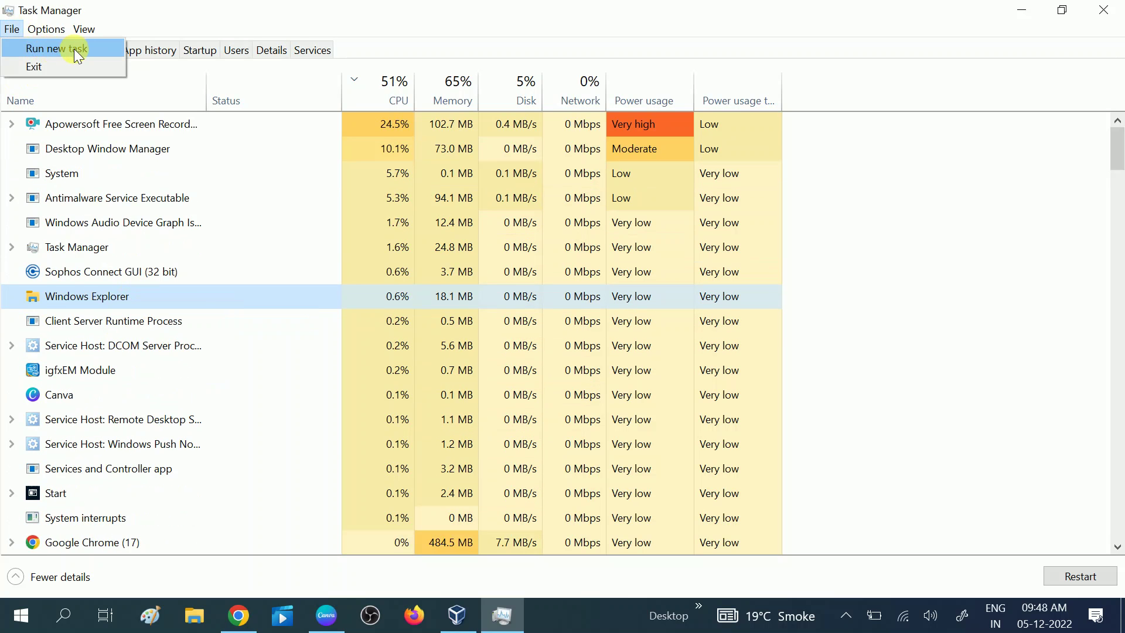
click(75, 49)
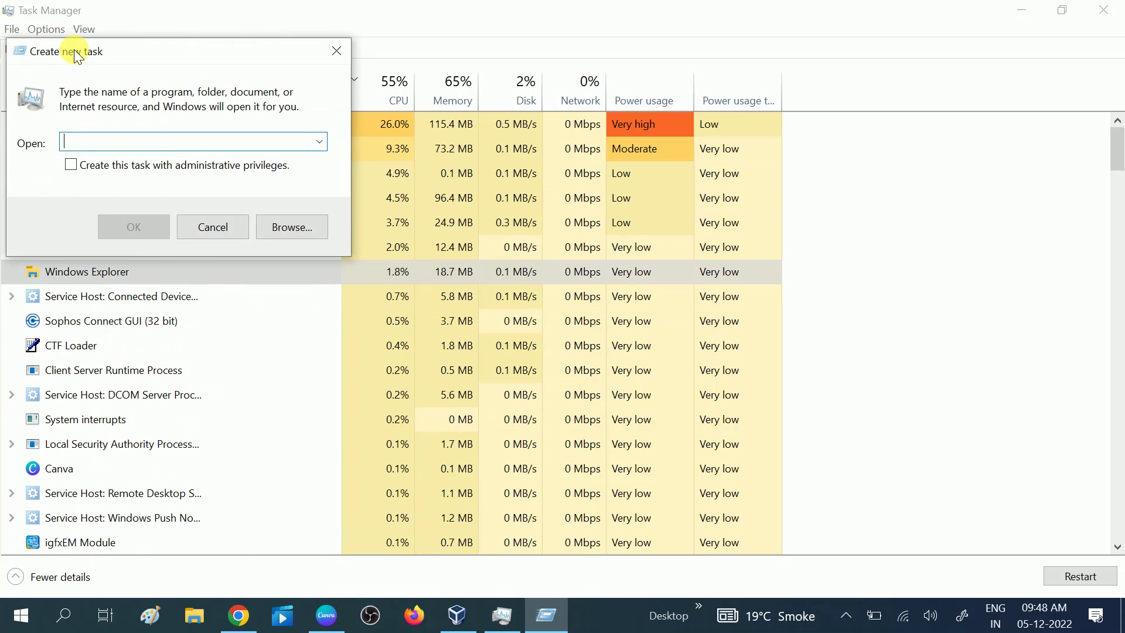
text(e)
text(x)
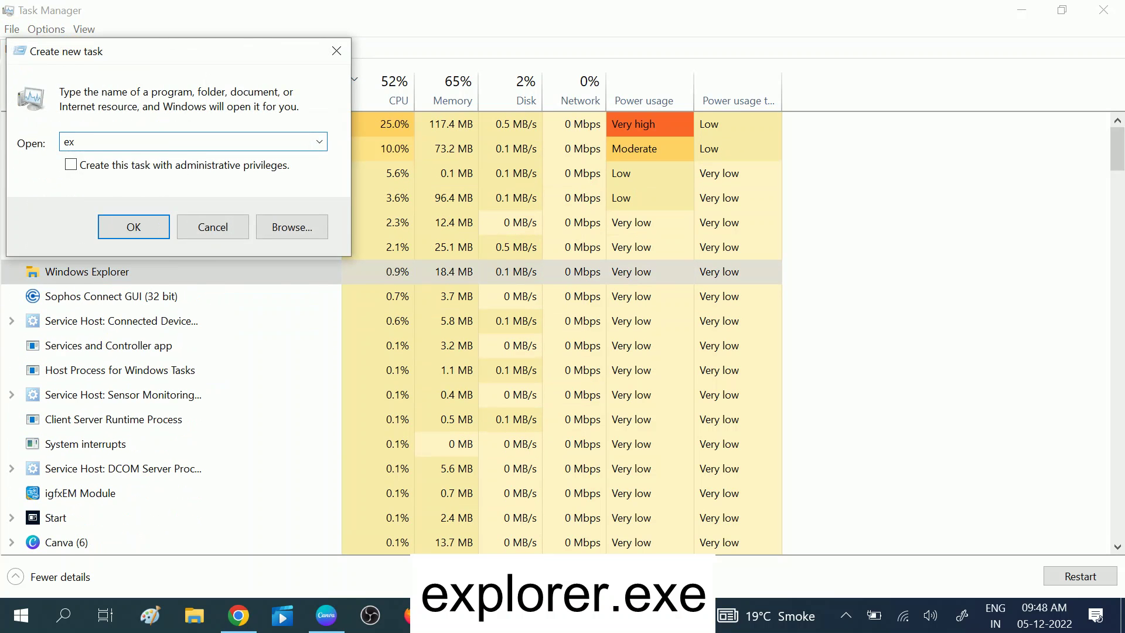
text(plorer.exe)
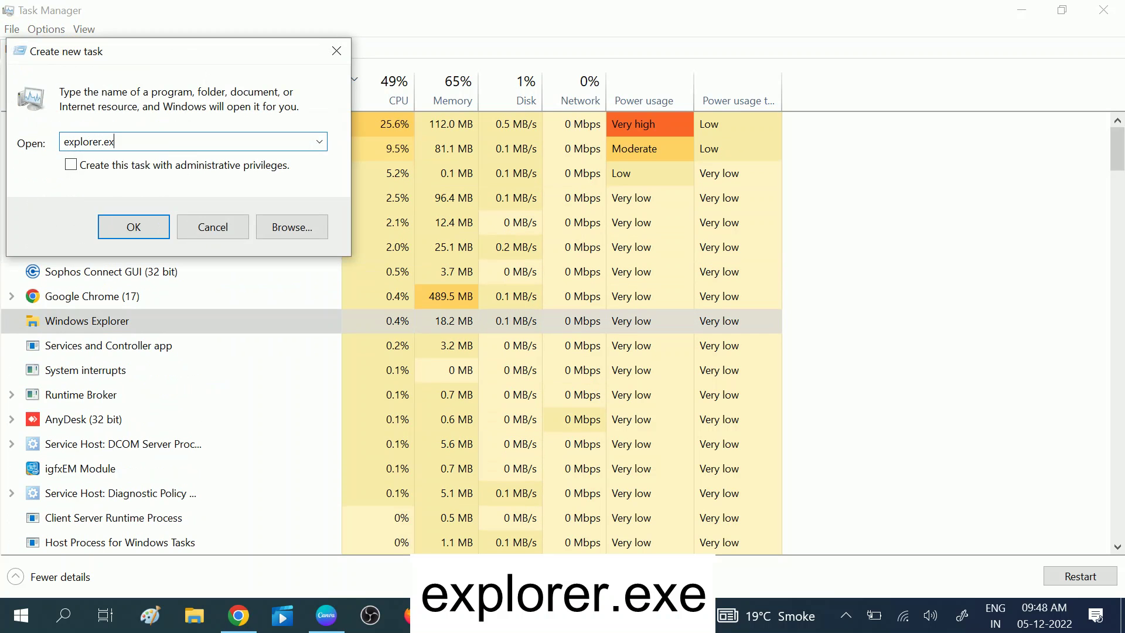
Step: Run explorer.exe as a new task with administrative privileges
click(71, 164)
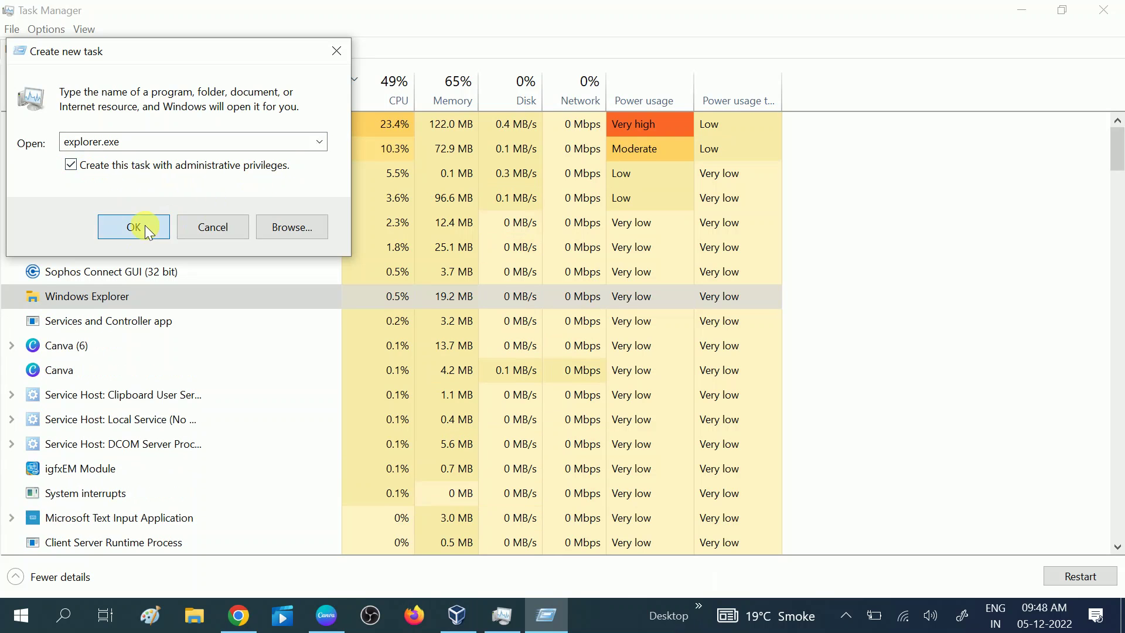
click(134, 227)
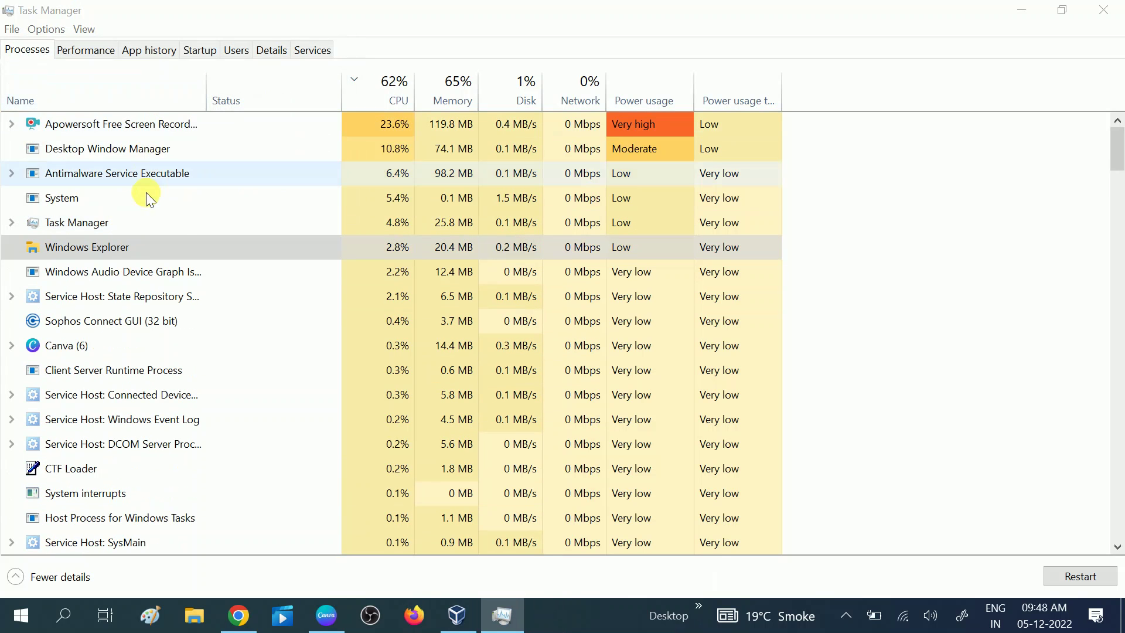